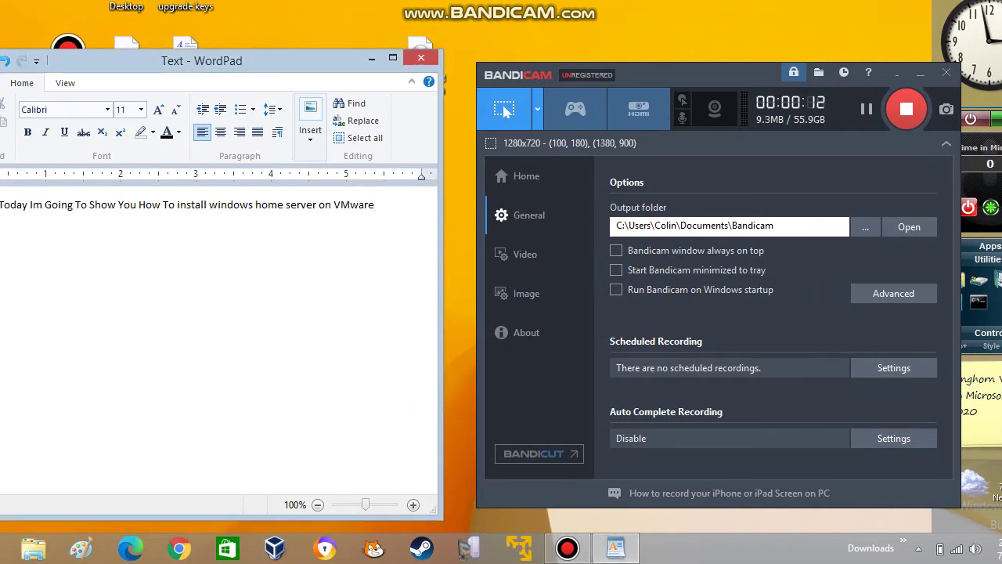
Type 'VMwa' on the new line below the WordPad intro sentence.
{"action": "key", "text": "Caps_Lock"}
{"action": "type", "text": "VM"}
{"action": "key", "text": "Caps_Lock"}
{"action": "type", "text": "wa"}
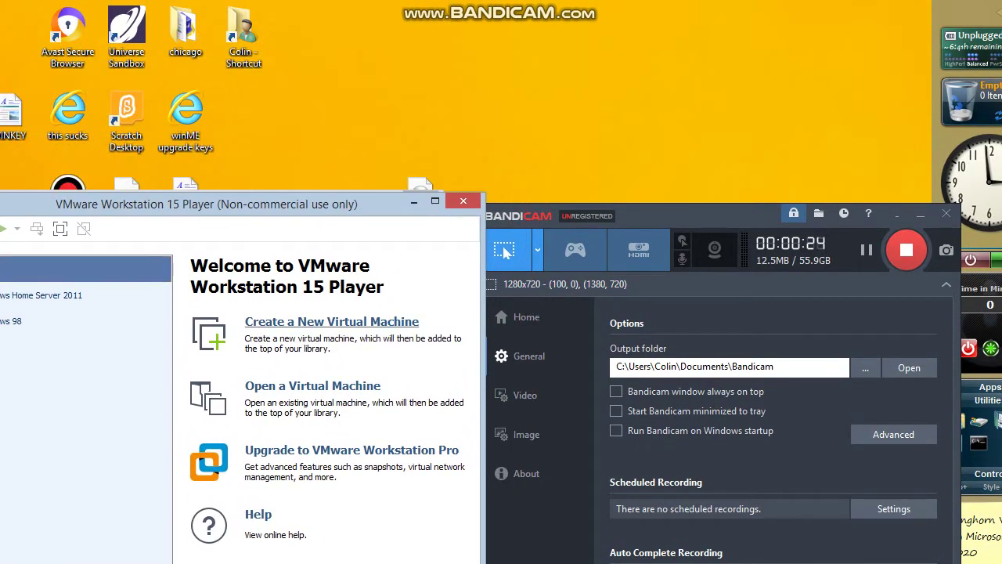
Start a new virtual machine from the selected installer ISO and replace the full name.
{"action": "left_click", "coordinate": [332, 321]}
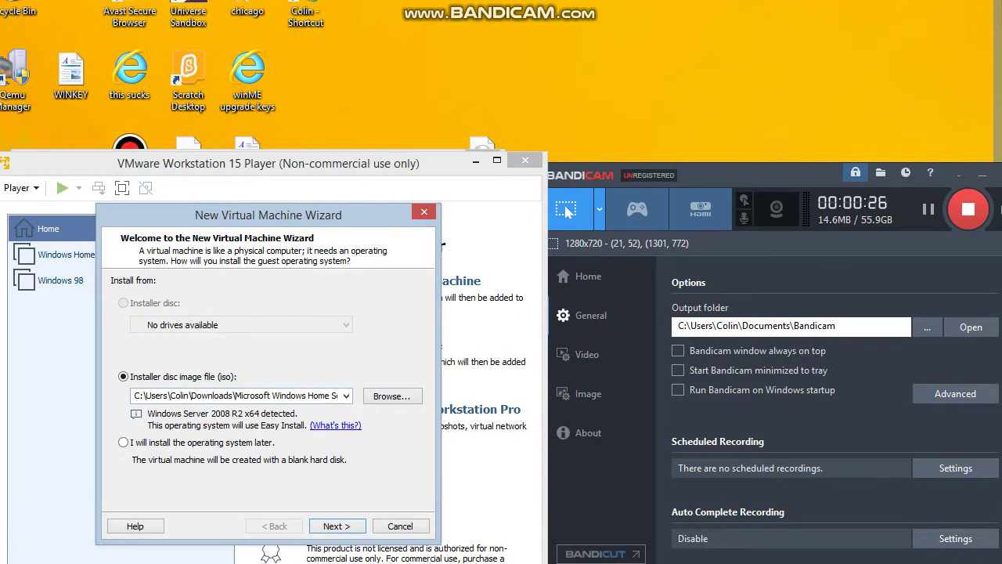
{"action": "key", "text": "Return"}
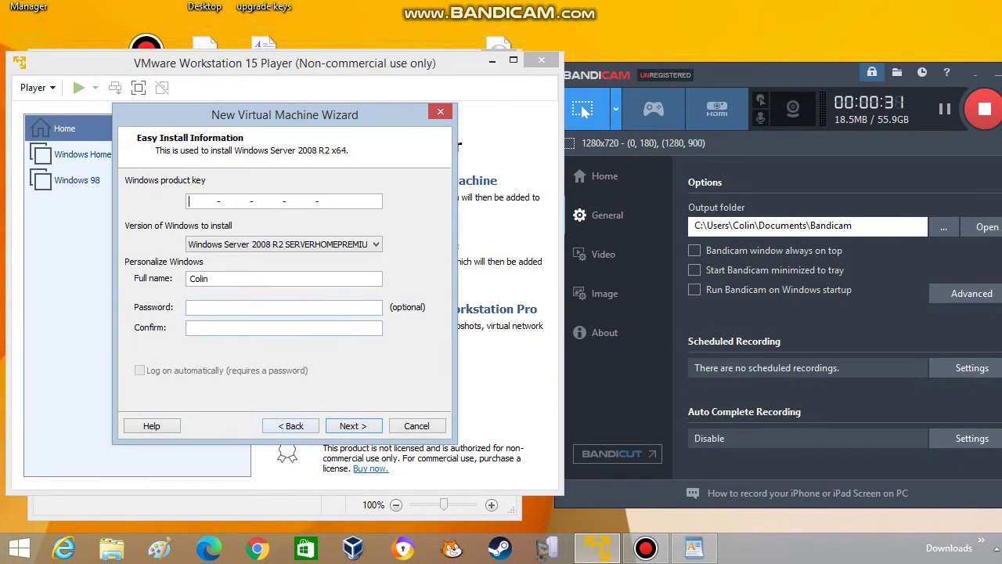
{"action": "key", "text": "shift+Home"}
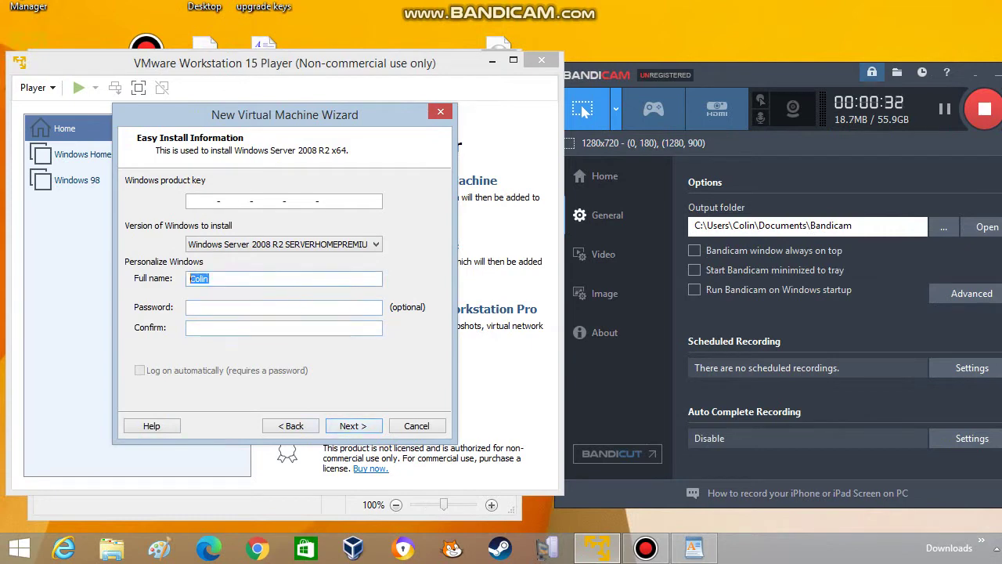
{"action": "key", "text": "BackSpace"}
{"action": "type", "text": "Virtualbox Master"}
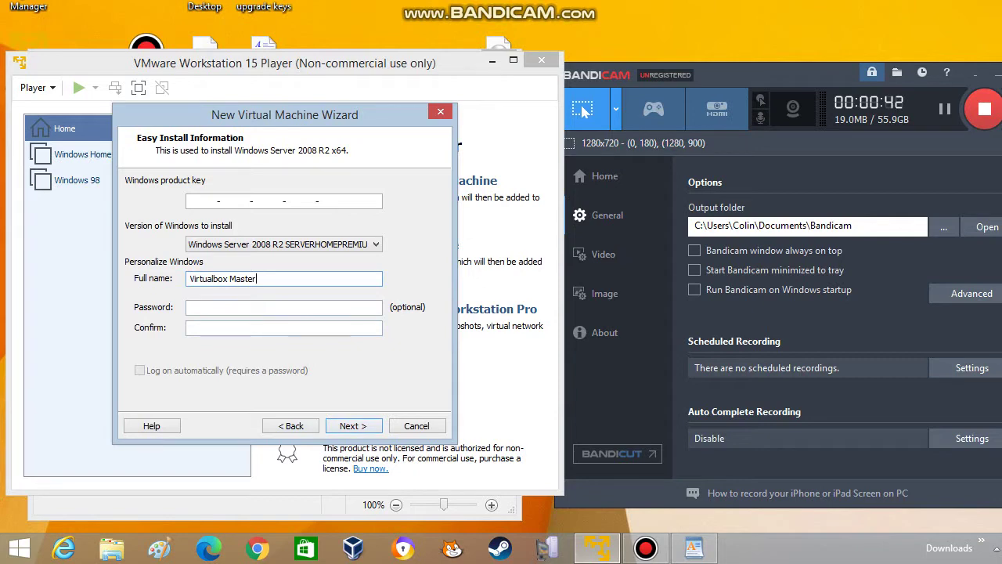
Enter and confirm the account password, then continue past the Easy Install page.
{"action": "key", "text": "Tab"}
{"action": "type", "text": "•••••"}
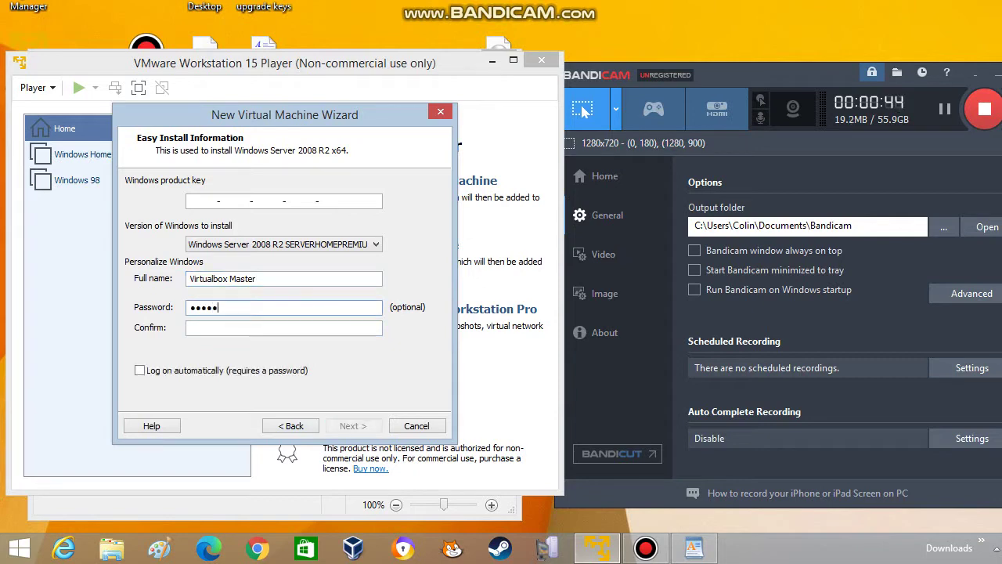
{"action": "type", "text": "••"}
{"action": "key", "text": "Tab"}
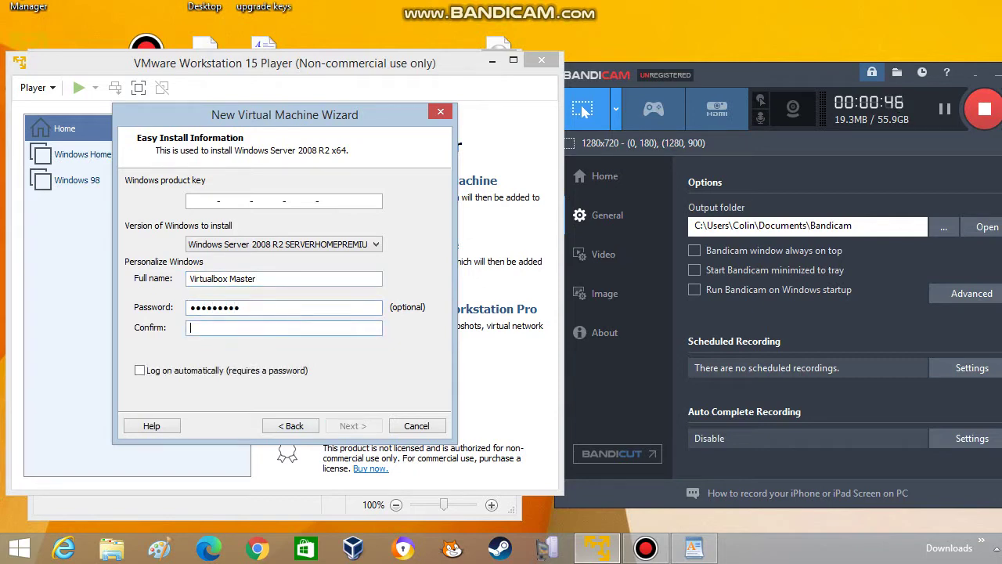
{"action": "type", "text": "•••••••••"}
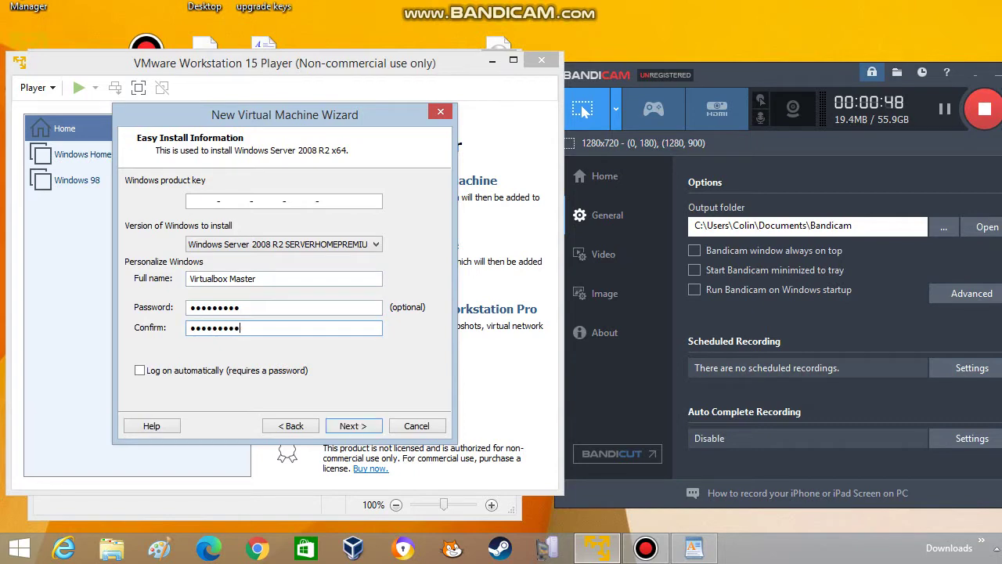
{"action": "key", "text": "Return"}
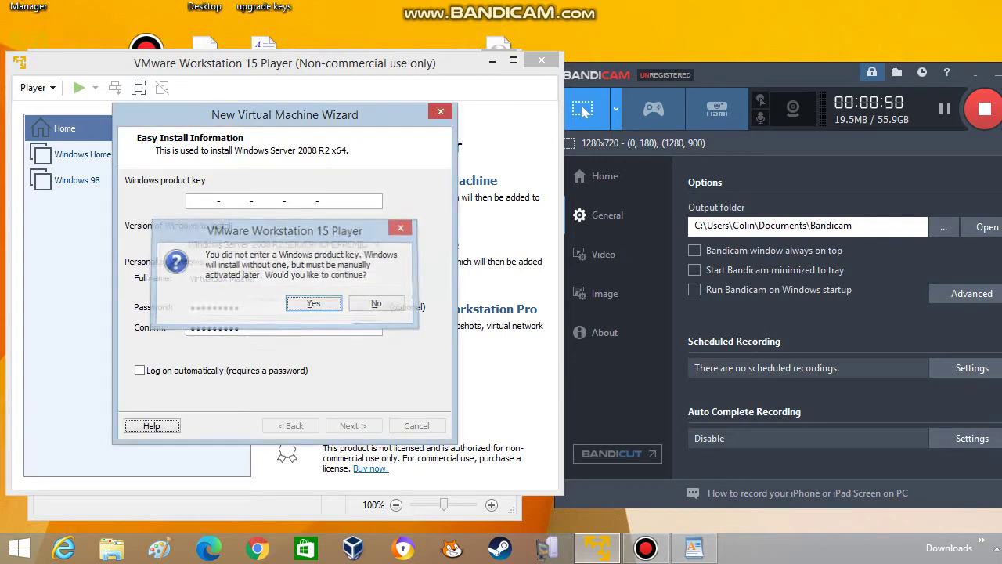
Proceed without a product key and rename the VM to 'Windows Home Server 2011'.
{"action": "key", "text": "Return"}
{"action": "key", "text": "End"}
{"action": "key", "text": "shift+Left"}
{"action": "key", "text": "shift+Left"}
{"action": "key", "text": "shift+Left"}
{"action": "key", "text": "shift+Left"}
{"action": "key", "text": "shift+Left"}
{"action": "key", "text": "shift+Left"}
{"action": "key", "text": "shift+Left"}
{"action": "key", "text": "shift+Left"}
{"action": "key", "text": "shift+Left"}
{"action": "key", "text": "shift+Left"}
{"action": "key", "text": "shift+Left"}
{"action": "key", "text": "shift+Left"}
{"action": "key", "text": "shift+Left"}
{"action": "key", "text": "shift+Left"}
{"action": "key", "text": "shift+Left"}
{"action": "key", "text": "shift+Left"}
{"action": "key", "text": "shift+Left"}
{"action": "key", "text": "shift+Left"}
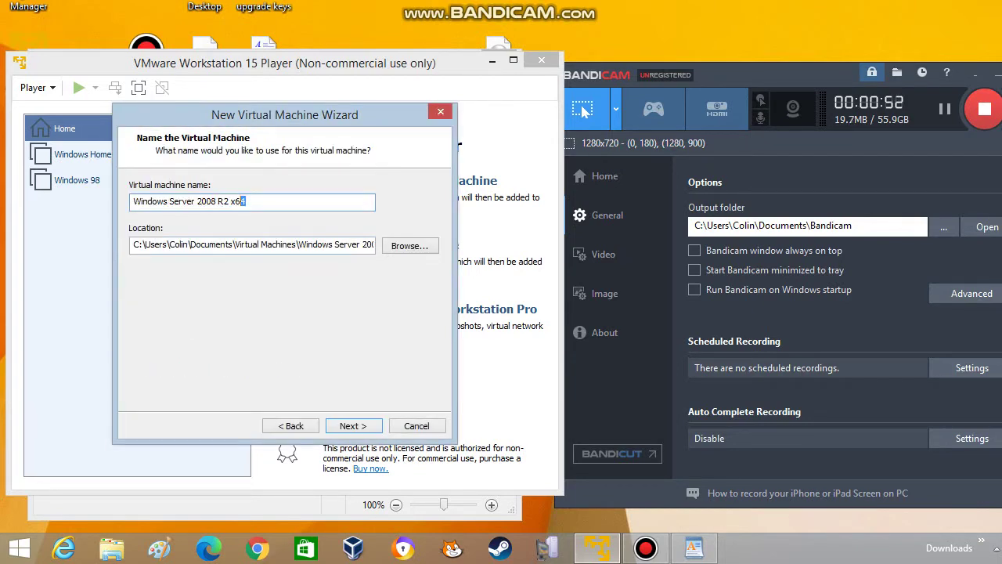
{"action": "key", "text": "BackSpace"}
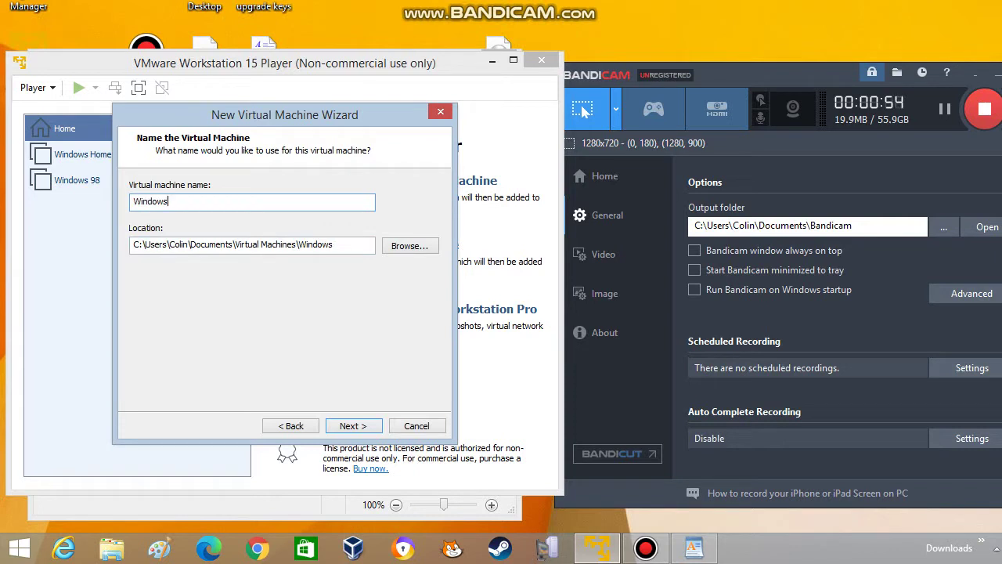
{"action": "type", "text": "Home Server 2011"}
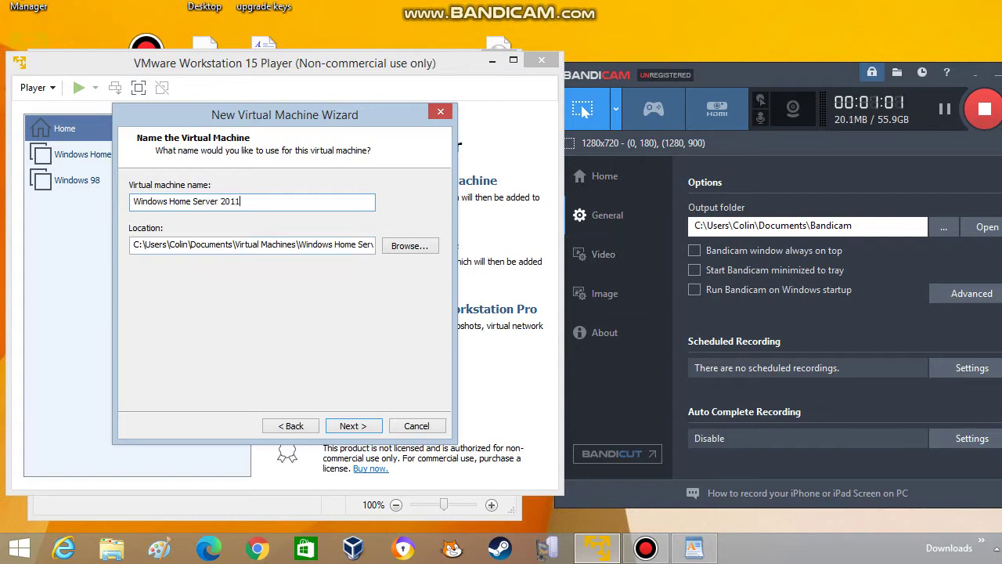
Set the maximum disk size to 190 GB and continue to the summary.
{"action": "key", "text": "Return"}
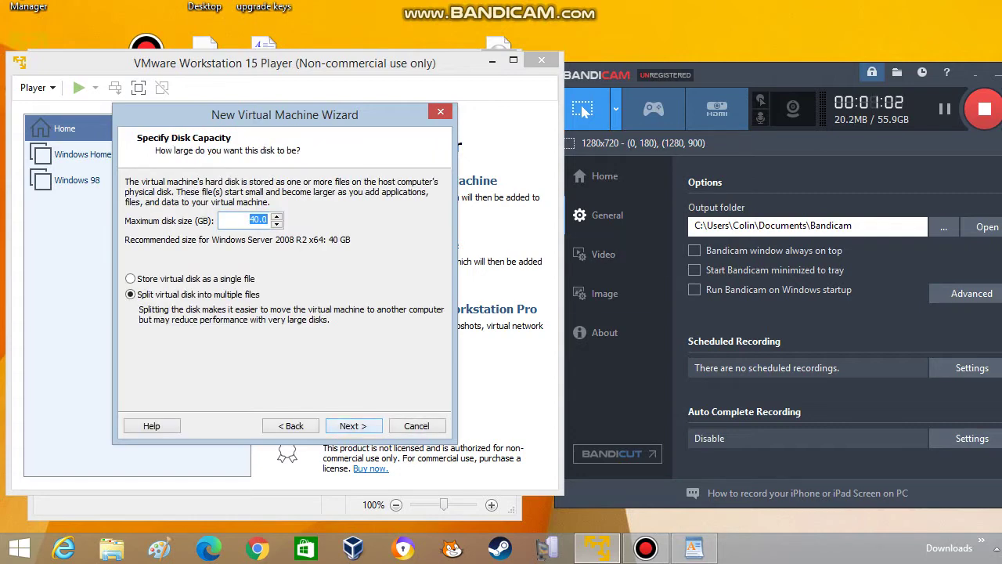
{"action": "key", "text": "Up"}
{"action": "key", "text": "Up"}
{"action": "key", "text": "Up"}
{"action": "key", "text": "Up"}
{"action": "key", "text": "Up"}
{"action": "key", "text": "Up"}
{"action": "key", "text": "Up"}
{"action": "key", "text": "Up"}
{"action": "key", "text": "Up"}
{"action": "key", "text": "Up"}
{"action": "key", "text": "Up"}
{"action": "key", "text": "Return"}
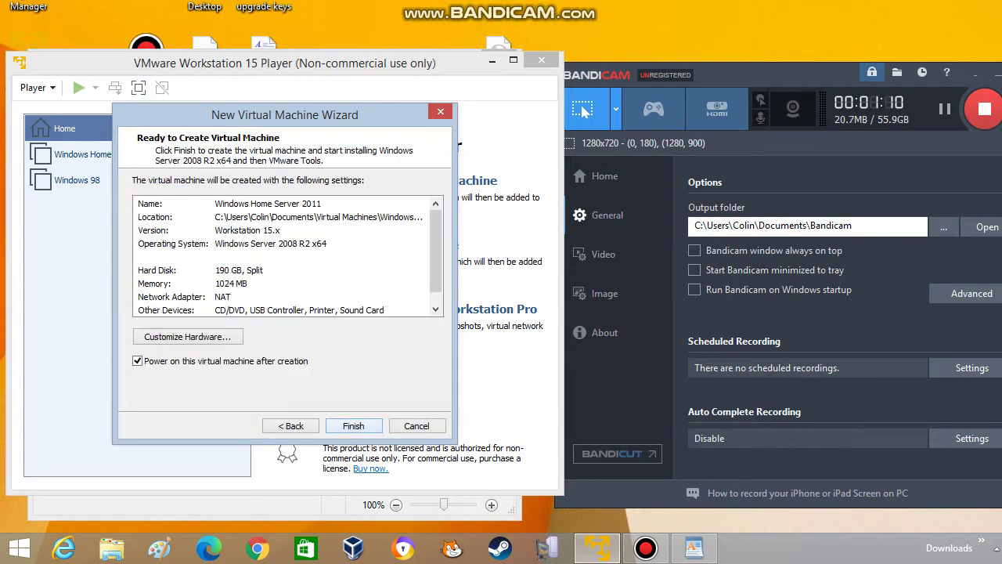
Finish creating the VM, start it, postpone VMware Tools, then power it off.
{"action": "key", "text": "Return"}
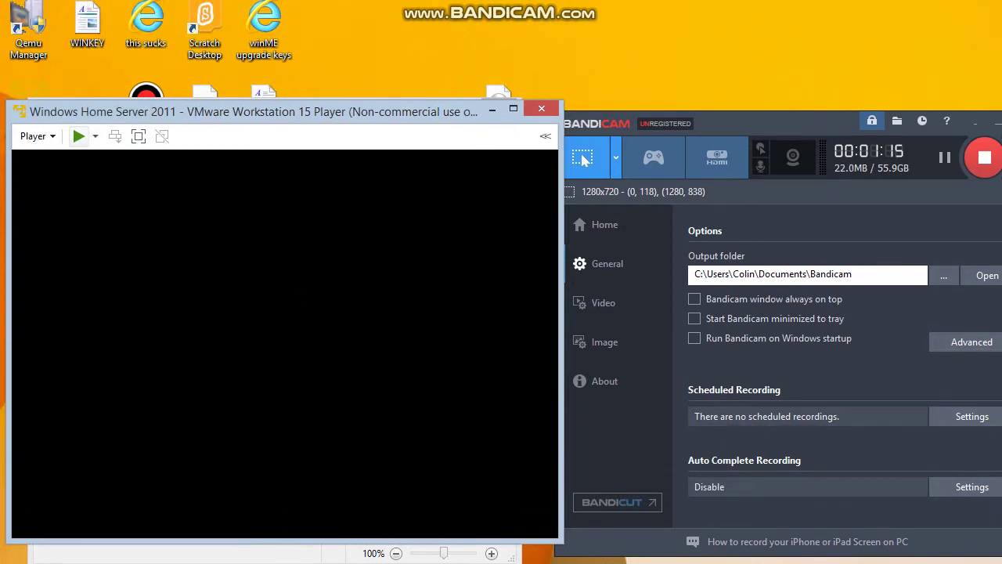
{"action": "left_click", "coordinate": [79, 136]}
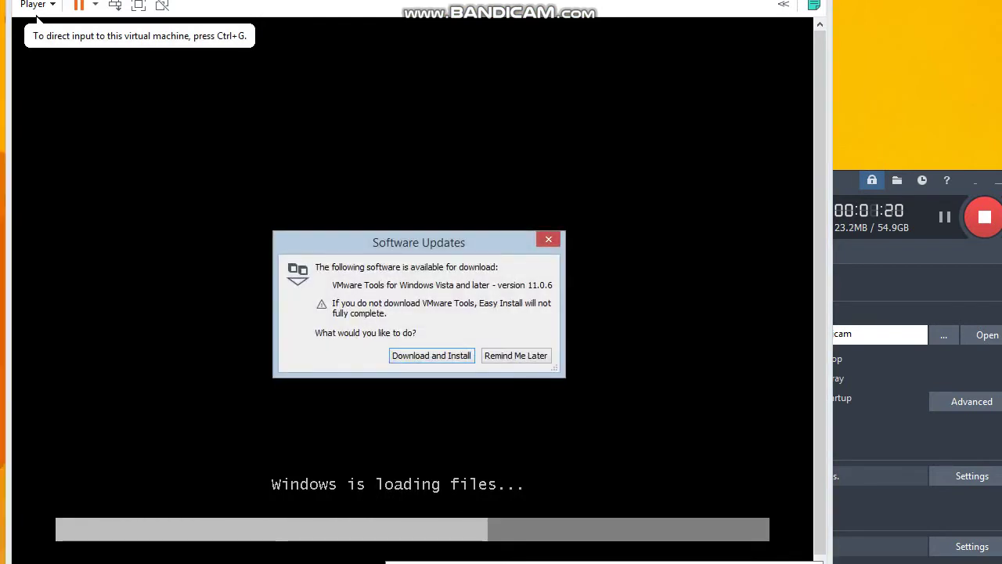
{"action": "left_click", "coordinate": [514, 354]}
{"action": "key", "text": "alt+F4"}
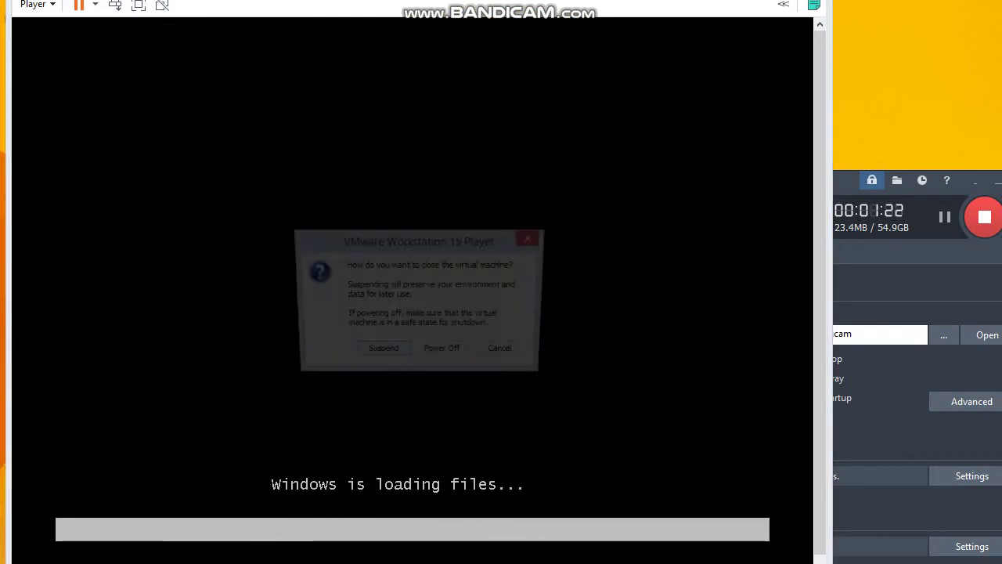
{"action": "left_click", "coordinate": [444, 354]}
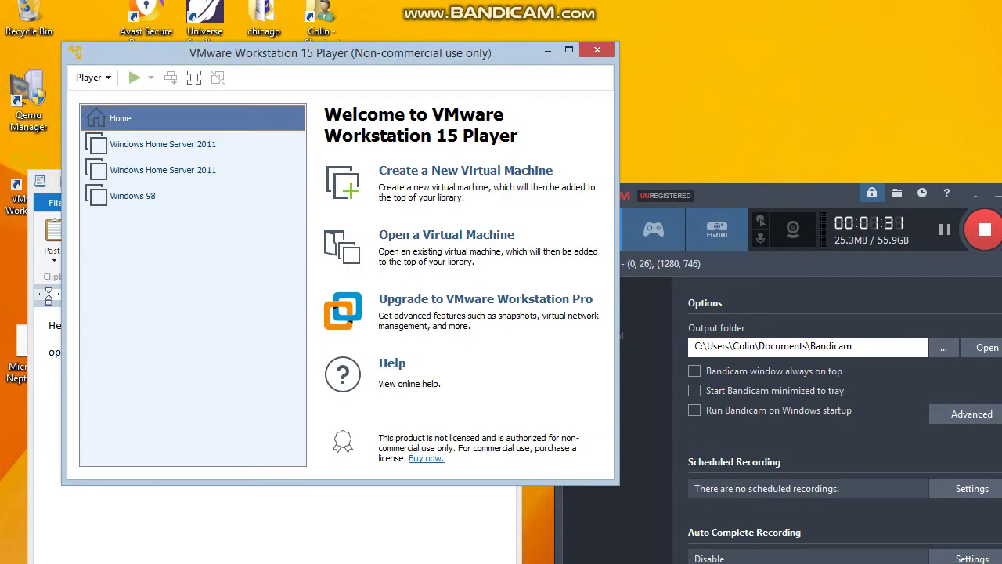
Select the Windows Home Server 2011 VM and raise its memory from 1 GB to 2.5 GB.
{"action": "left_click", "coordinate": [163, 144]}
{"action": "left_click", "coordinate": [163, 170]}
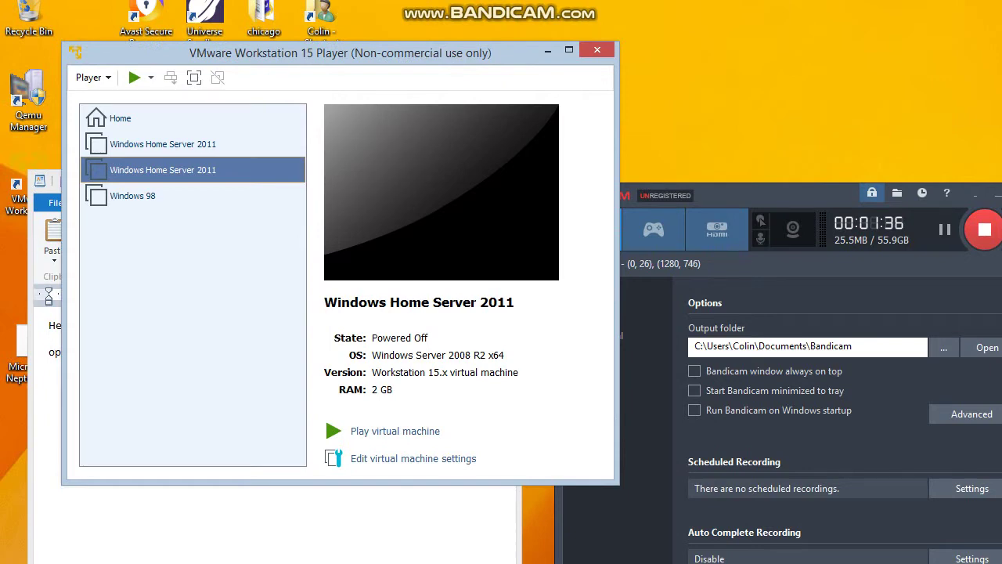
{"action": "left_click", "coordinate": [163, 144]}
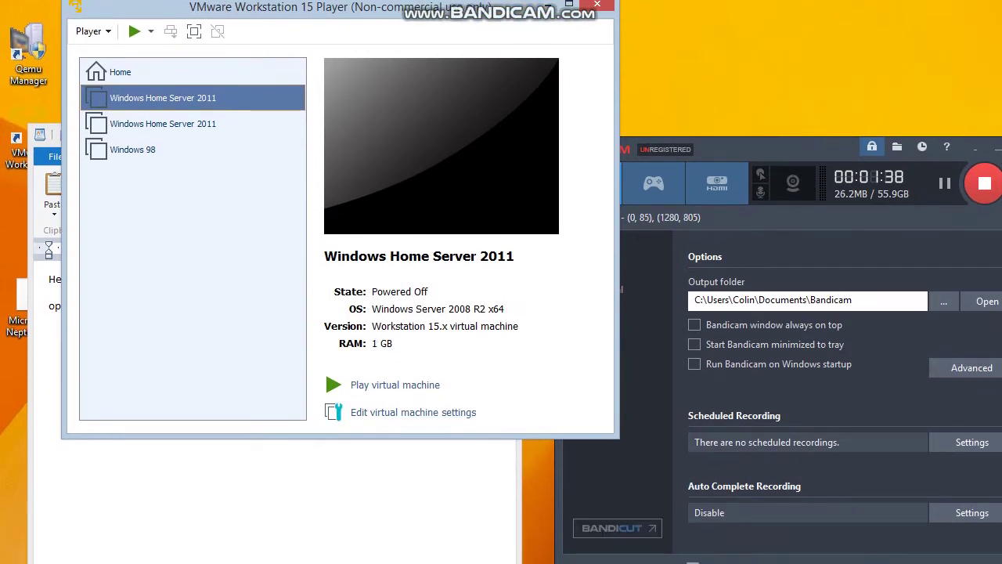
{"action": "left_click", "coordinate": [414, 412]}
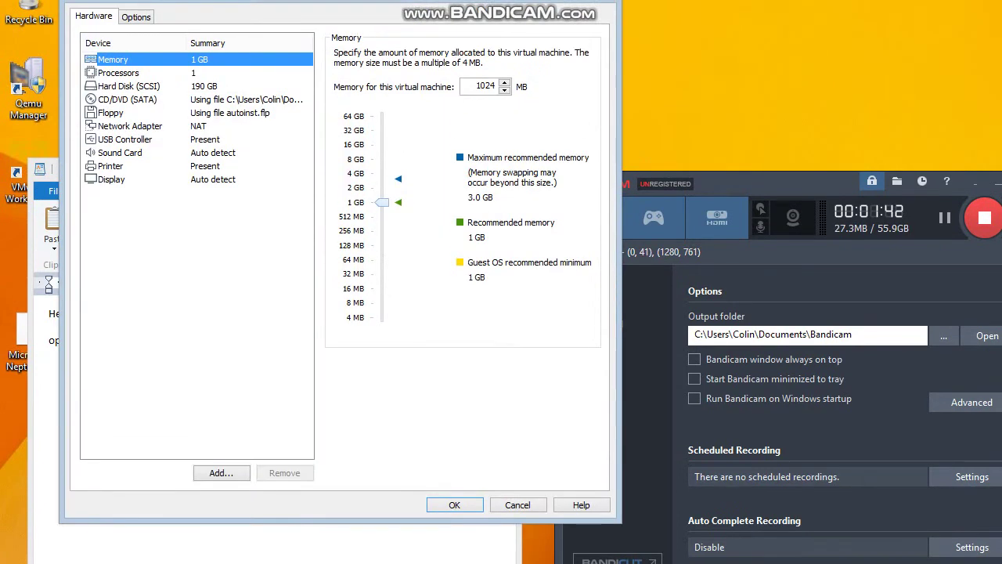
{"action": "left_click_drag", "start_coordinate": [381, 168], "coordinate": [382, 154]}
{"action": "left_click_drag", "start_coordinate": [382, 188], "coordinate": [382, 184]}
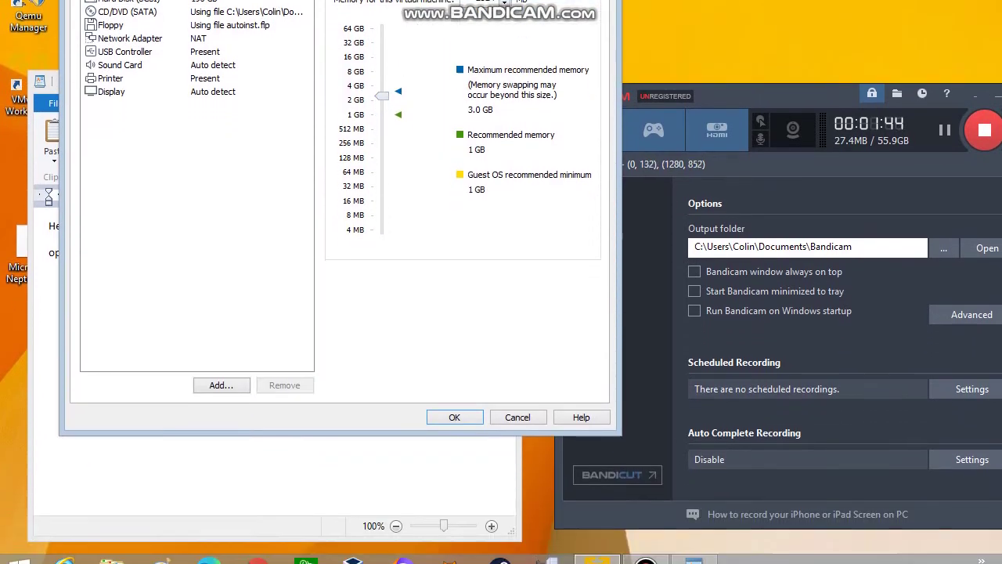
{"action": "key", "text": "Return"}
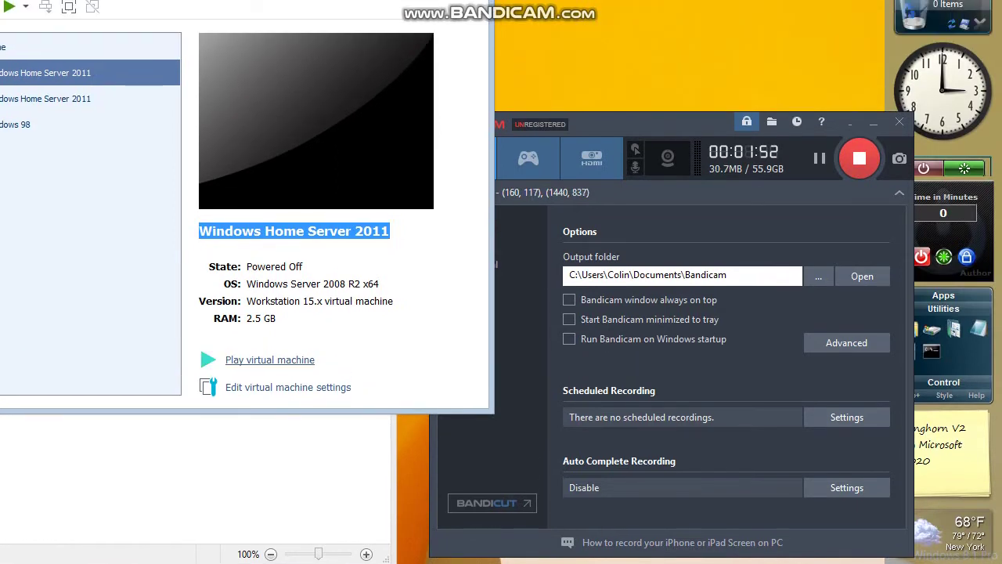
Power on the Windows Home Server 2011 VM and choose Remind Me Later for VMware Tools.
{"action": "left_click", "coordinate": [269, 359]}
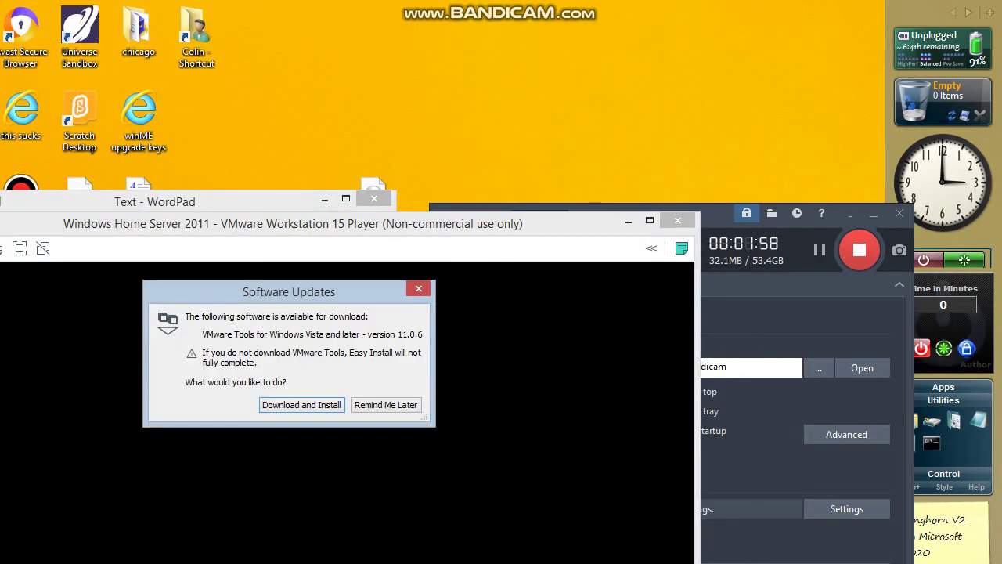
{"action": "left_click", "coordinate": [385, 405]}
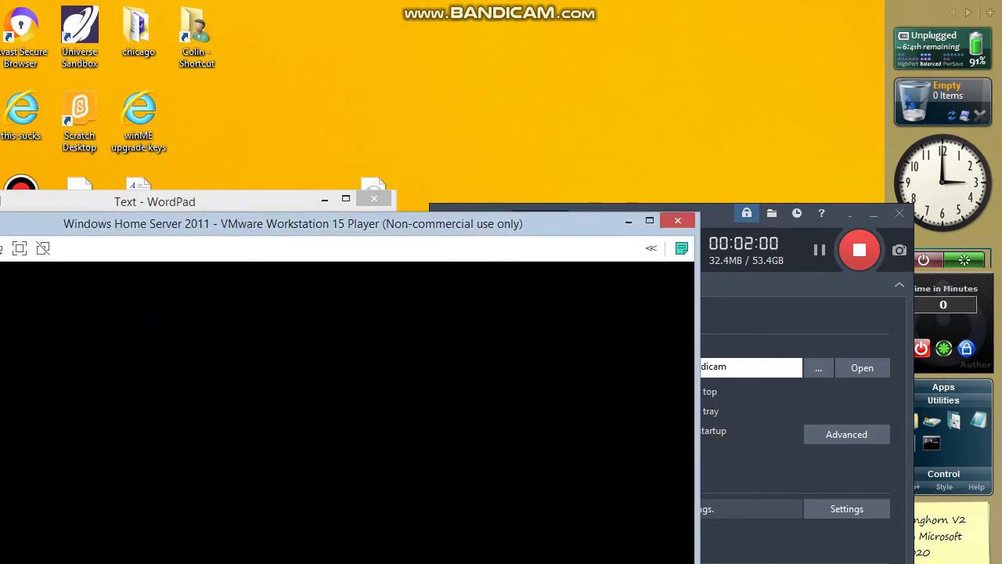
{"action": "left_click_drag", "start_coordinate": [725, 213], "coordinate": [772, 208]}
{"action": "left_click_drag", "start_coordinate": [504, 243], "coordinate": [520, 236]}
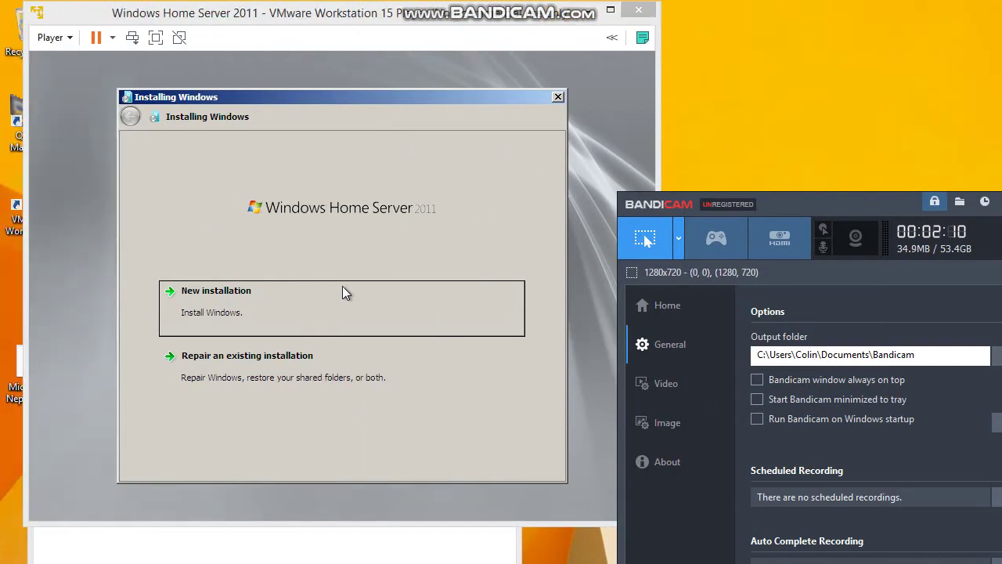
Choose New installation, acknowledge the drive will be wiped, and install onto the 190 GB Disk 0.
{"action": "left_click", "coordinate": [217, 286]}
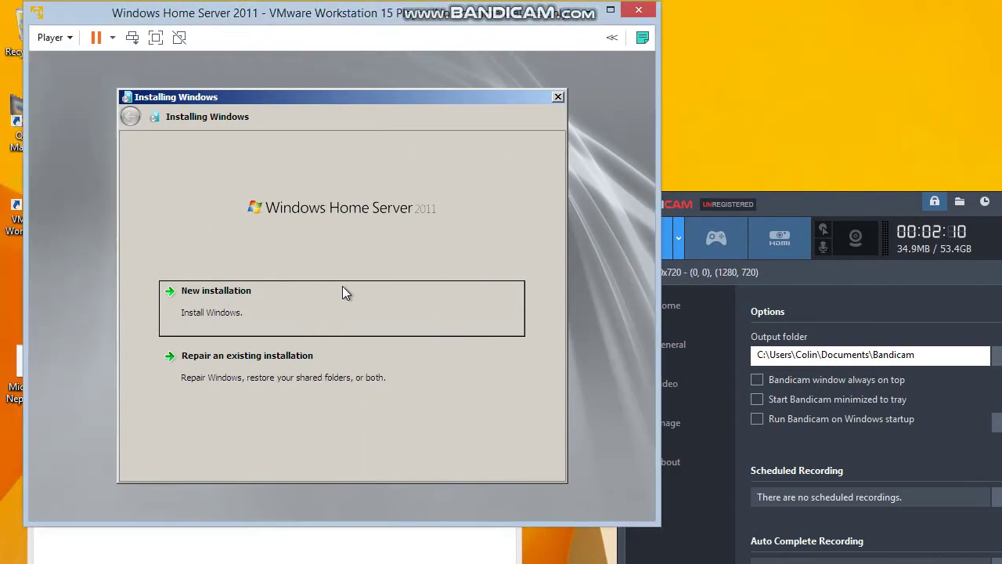
{"action": "left_click", "coordinate": [220, 294]}
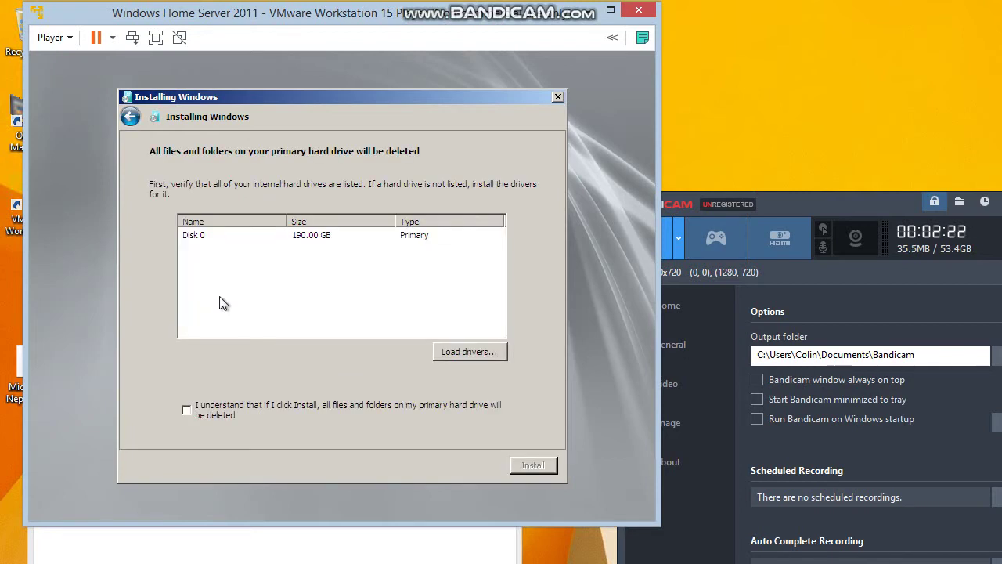
{"action": "left_click", "coordinate": [186, 409]}
{"action": "left_click", "coordinate": [525, 463]}
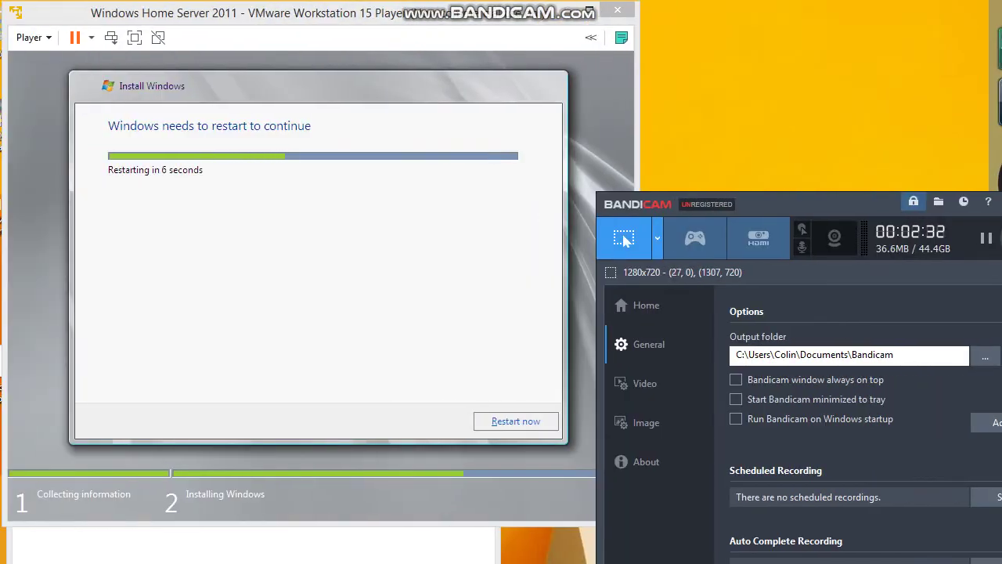
Restart the guest now and let setup reach 'preparing your computer for first use'.
{"action": "left_click", "coordinate": [516, 423]}
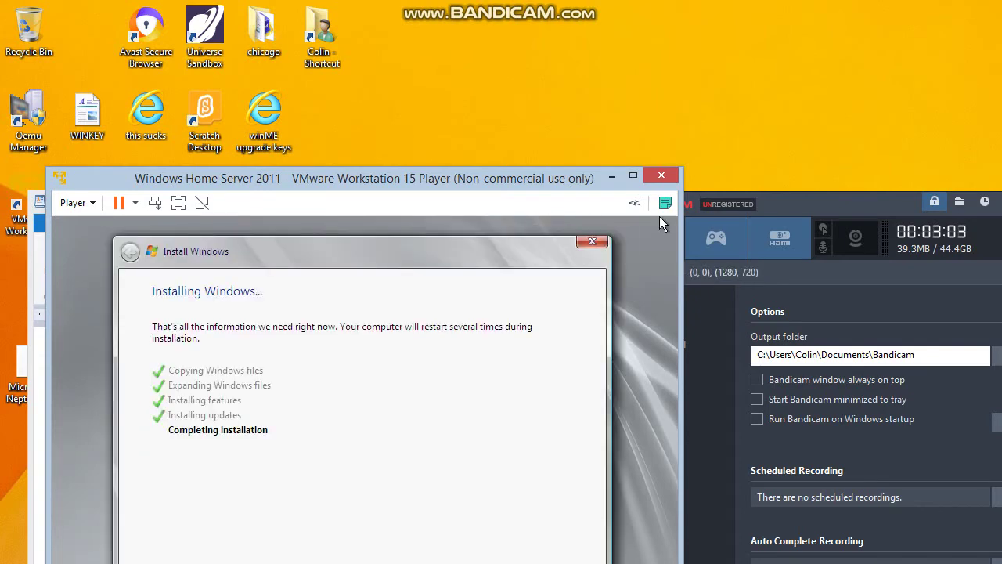
{"action": "left_click", "coordinate": [645, 240]}
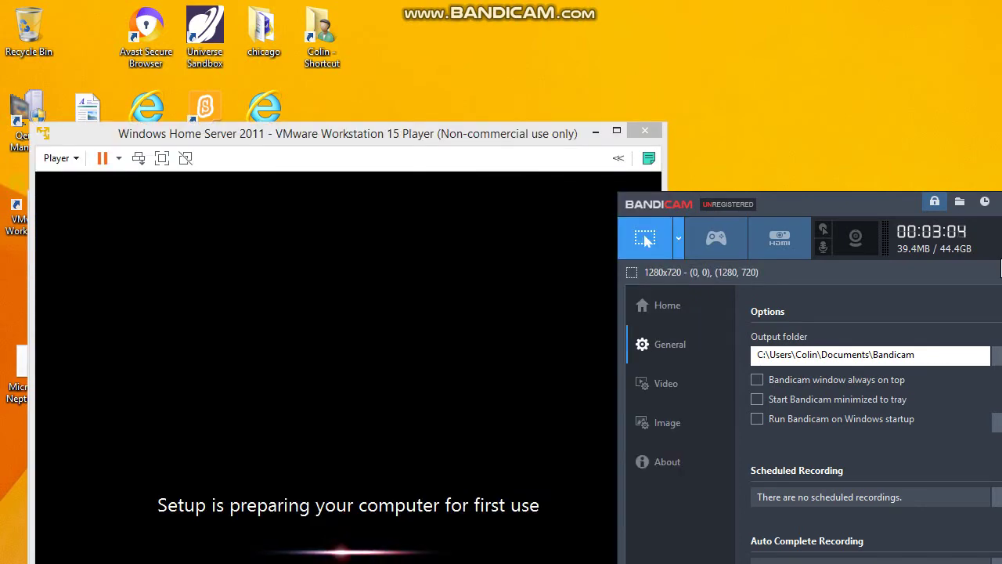
Return to the VM window and wait for the United States / US keyboard regional page.
{"action": "key", "text": "Down"}
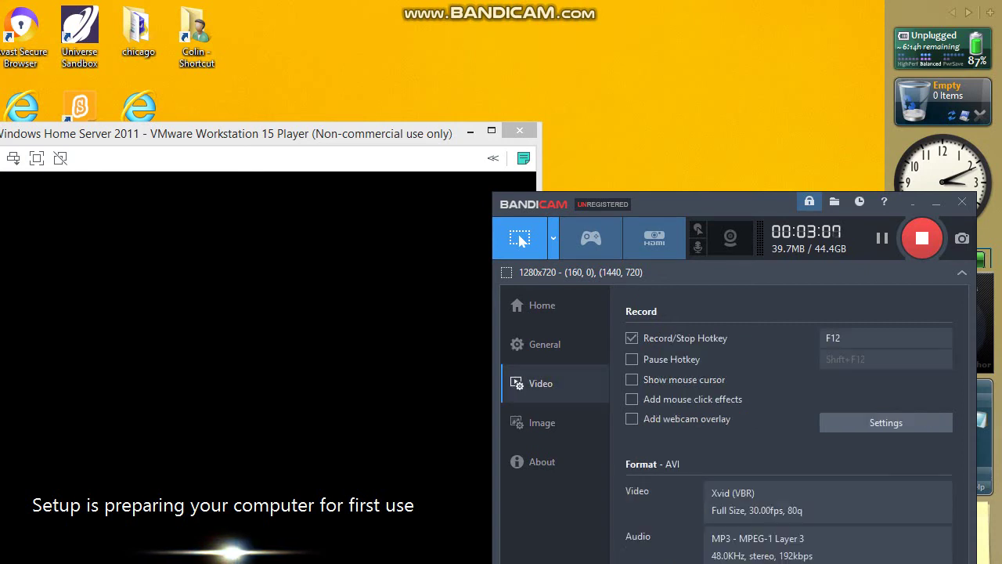
{"action": "key", "text": "Up"}
{"action": "key", "text": "Up"}
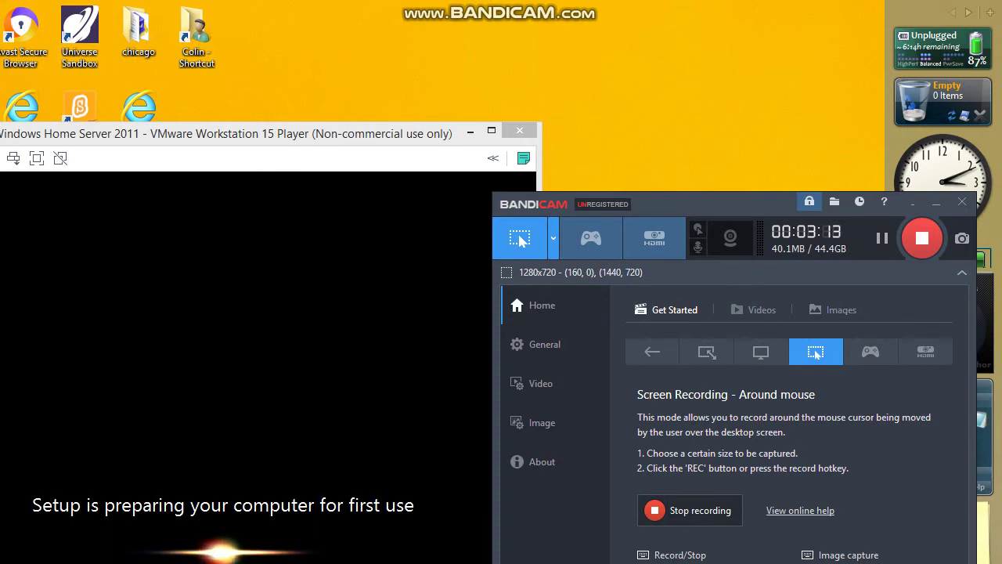
{"action": "key", "text": "alt+Tab"}
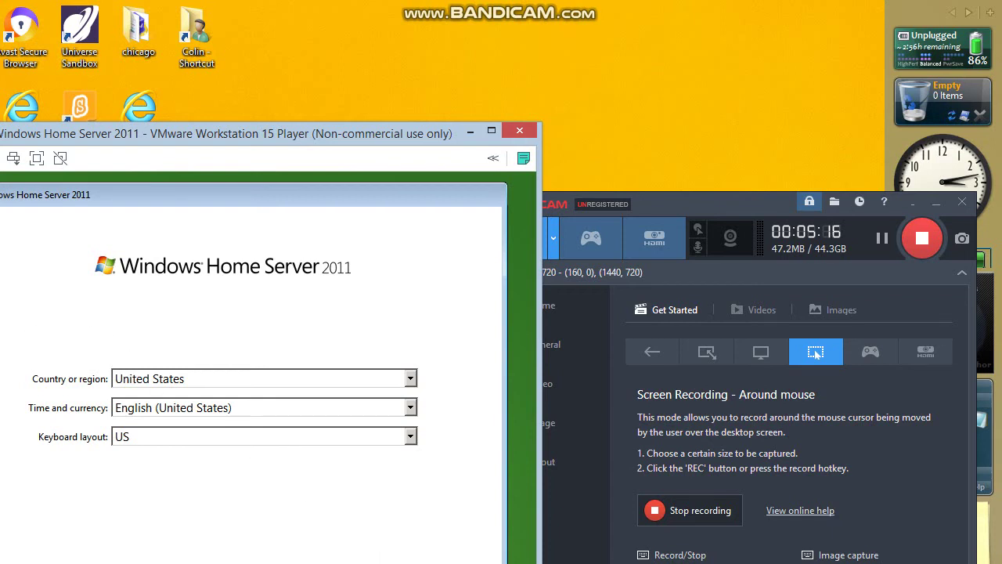
Accept the region and date settings and agree to the license terms.
{"action": "key", "text": "Return"}
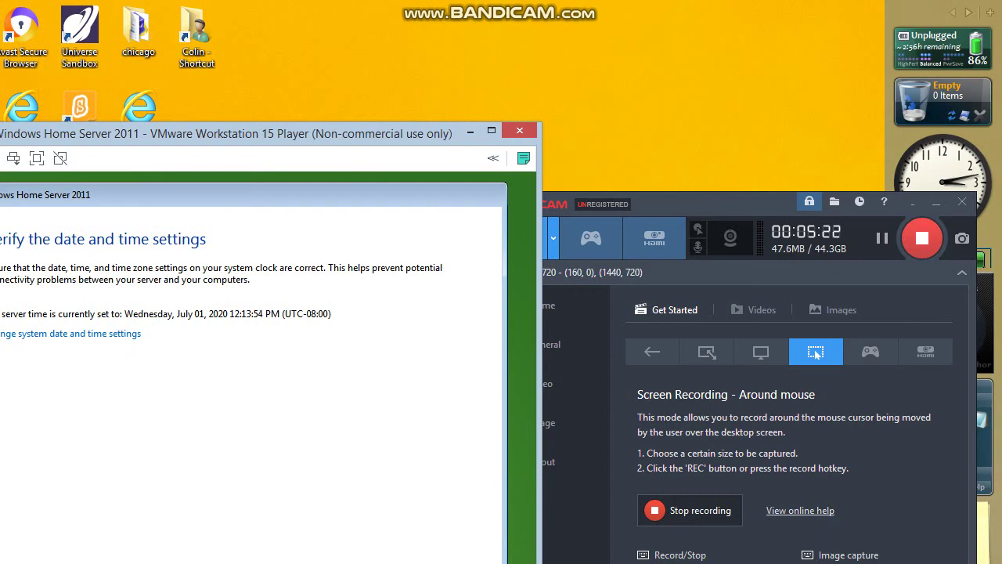
{"action": "key", "text": "Return"}
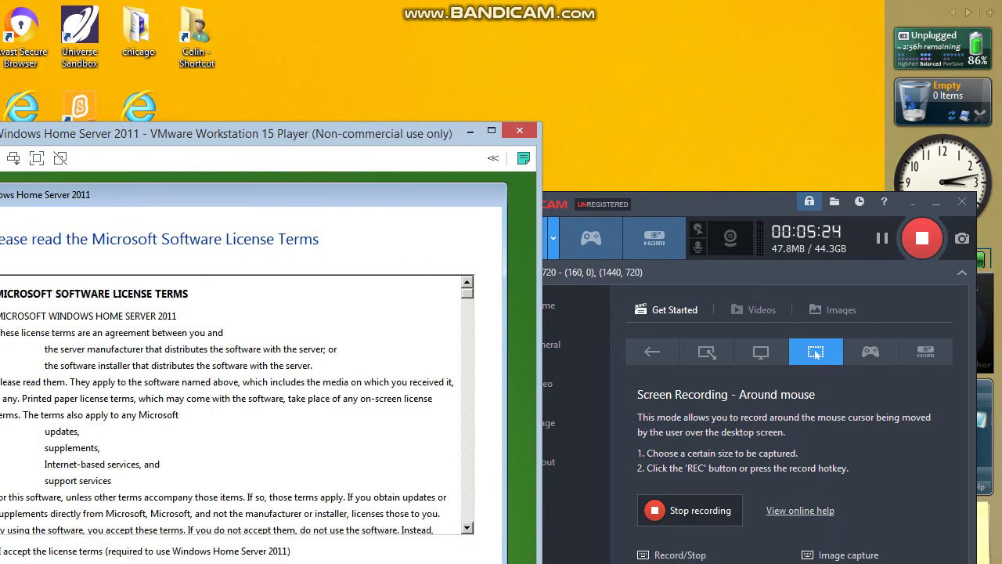
{"action": "left_click", "coordinate": [134, 553]}
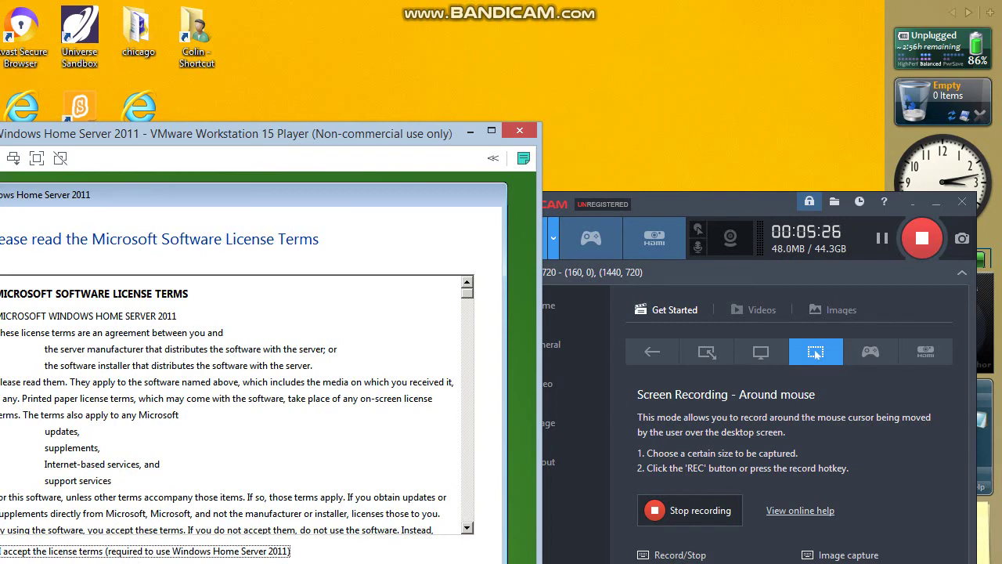
{"action": "key", "text": "Return"}
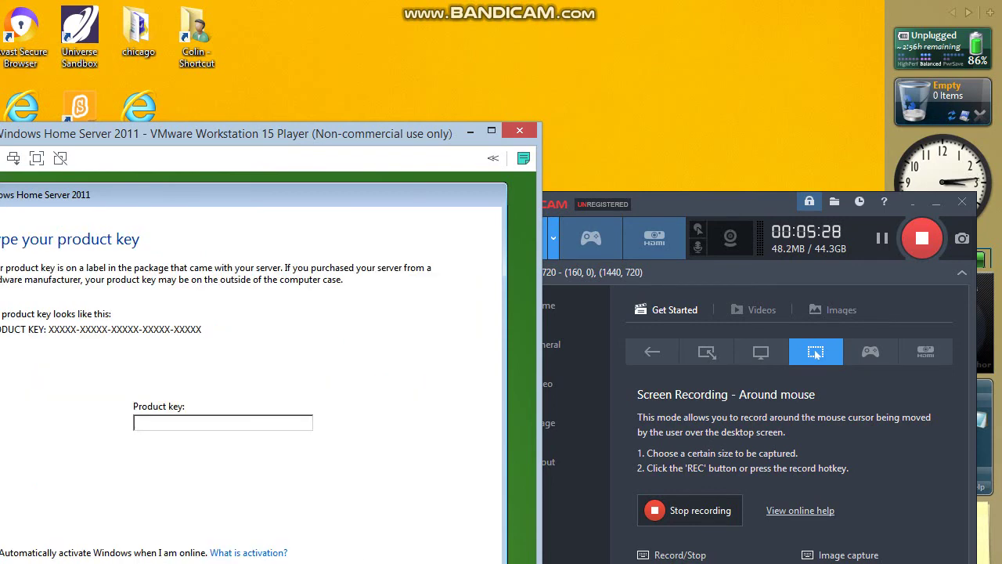
Leave the product key empty and continue to the Personalize your server page.
{"action": "key", "text": "Return"}
{"action": "key", "text": "alt+Left"}
{"action": "key", "text": "Tab"}
{"action": "key", "text": "Return"}
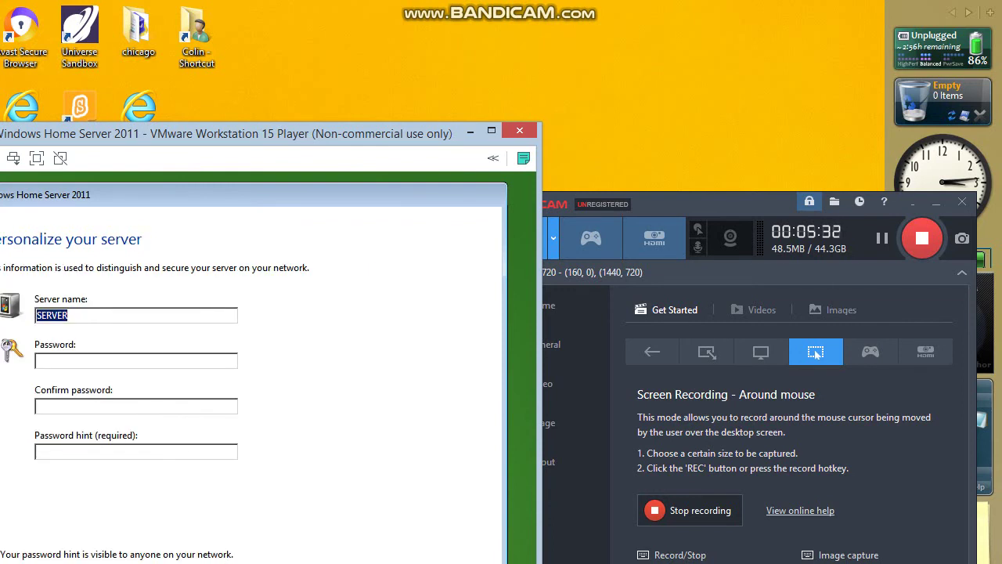
Keep the server name SERVER, enter and confirm the server password, and add a password hint.
{"action": "left_click", "coordinate": [142, 358]}
{"action": "type", "text": "••"}
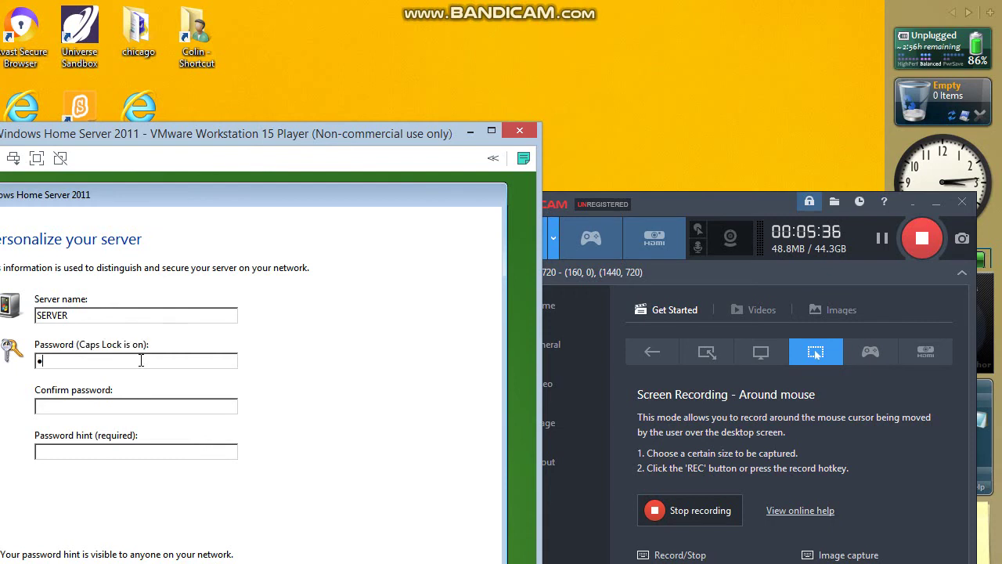
{"action": "type", "text": "••••"}
{"action": "left_click", "coordinate": [105, 404]}
{"action": "type", "text": "••••"}
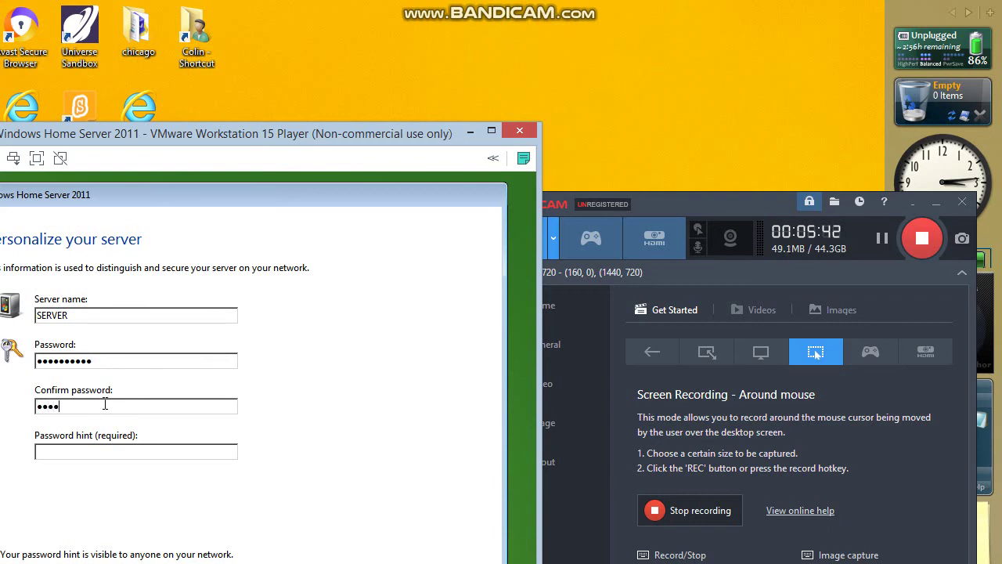
{"action": "type", "text": "•••••"}
{"action": "key", "text": "BackSpace"}
{"action": "key", "text": "BackSpace"}
{"action": "key", "text": "BackSpace"}
{"action": "key", "text": "BackSpace"}
{"action": "key", "text": "BackSpace"}
{"action": "key", "text": "BackSpace"}
{"action": "type", "text": "••"}
{"action": "type", "text": "••••••"}
{"action": "type", "text": "nameboss"}
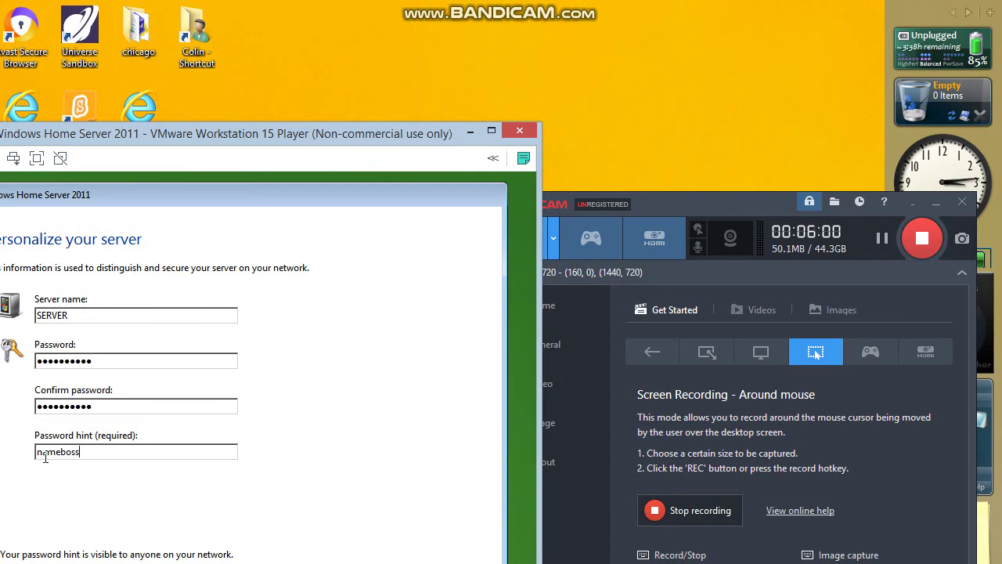
{"action": "type", "text": "1"}
{"action": "key", "text": "Return"}
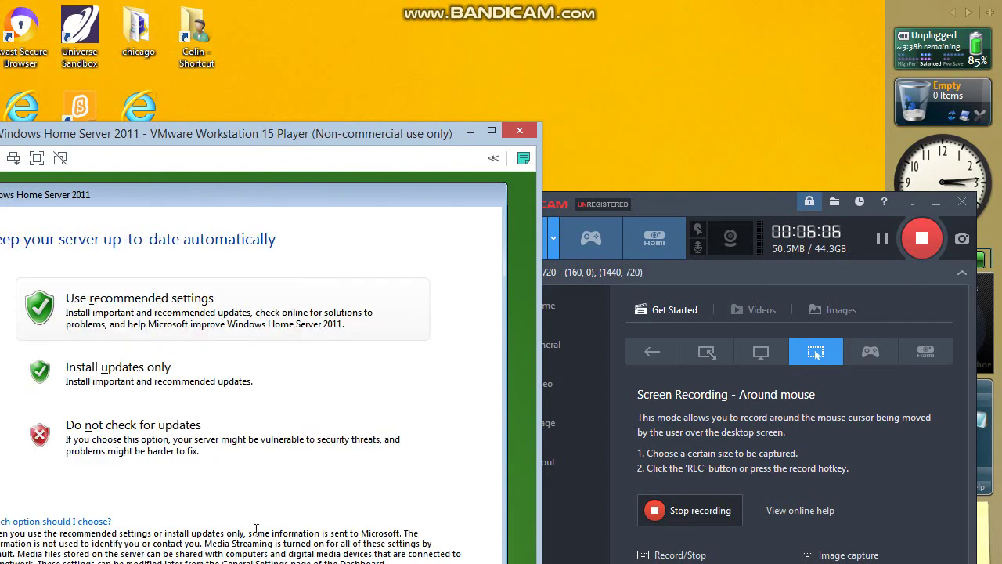
Decline automatic updates, then create a new text document on the finished server desktop.
{"action": "left_click", "coordinate": [181, 448]}
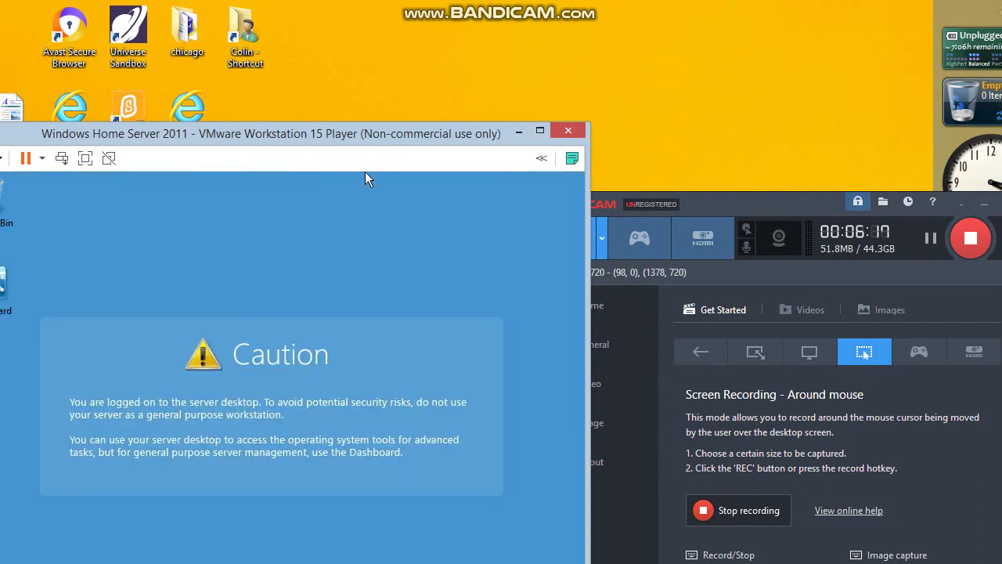
{"action": "right_click", "coordinate": [49, 196]}
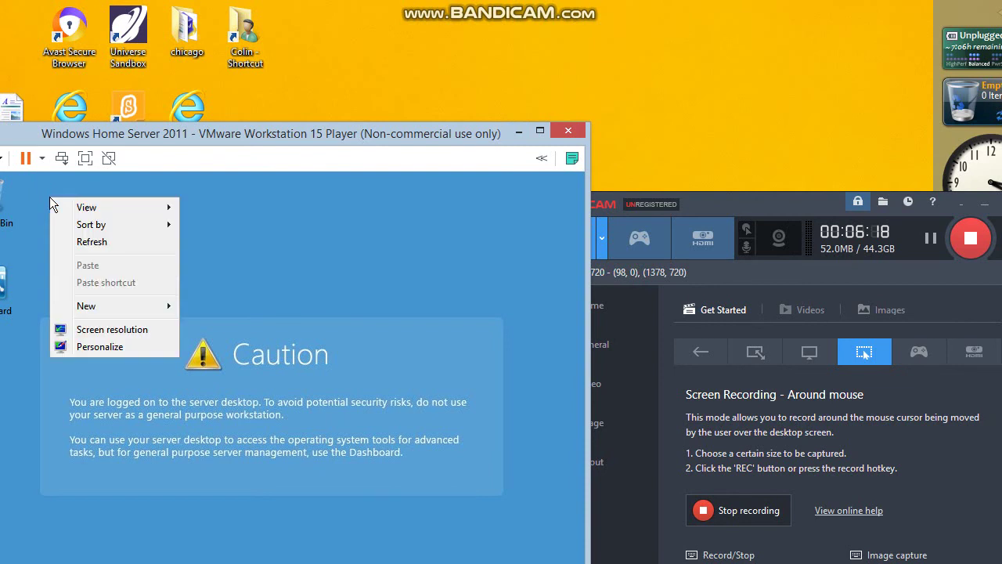
{"action": "mouse_move", "coordinate": [103, 307]}
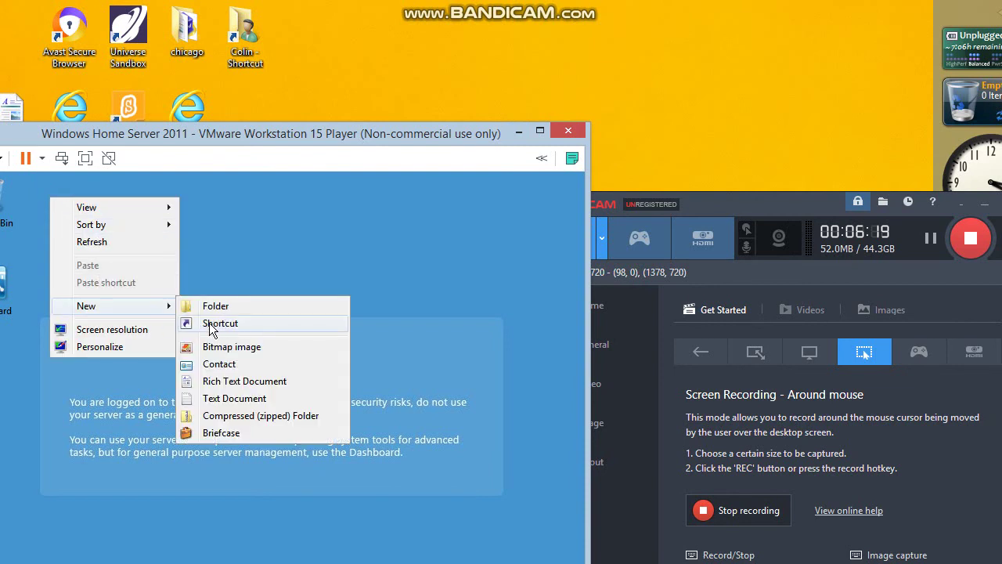
{"action": "left_click", "coordinate": [224, 398]}
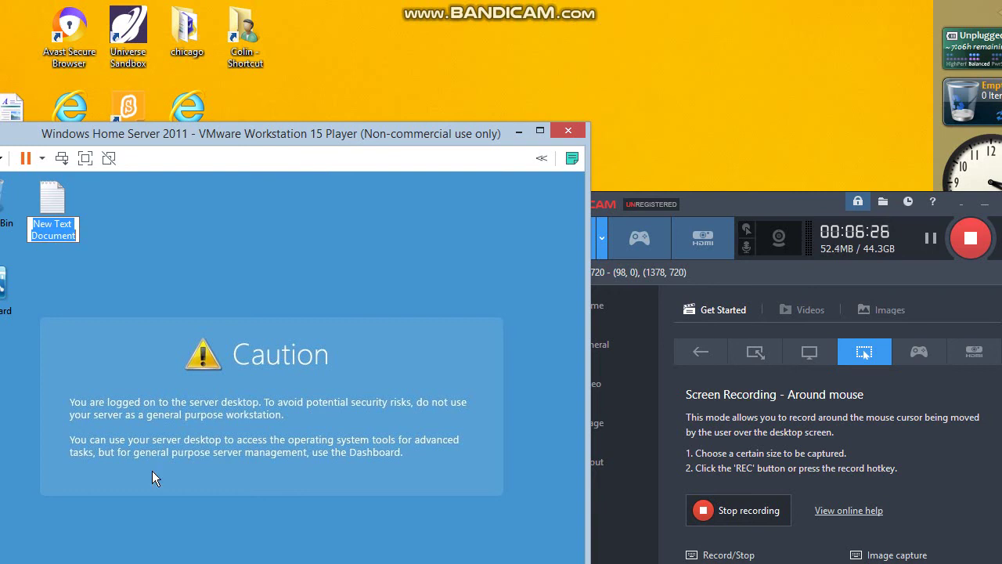
Rename the new document to 'Text' and open it in Notepad.
{"action": "key", "text": "BackSpace"}
{"action": "type", "text": "T"}
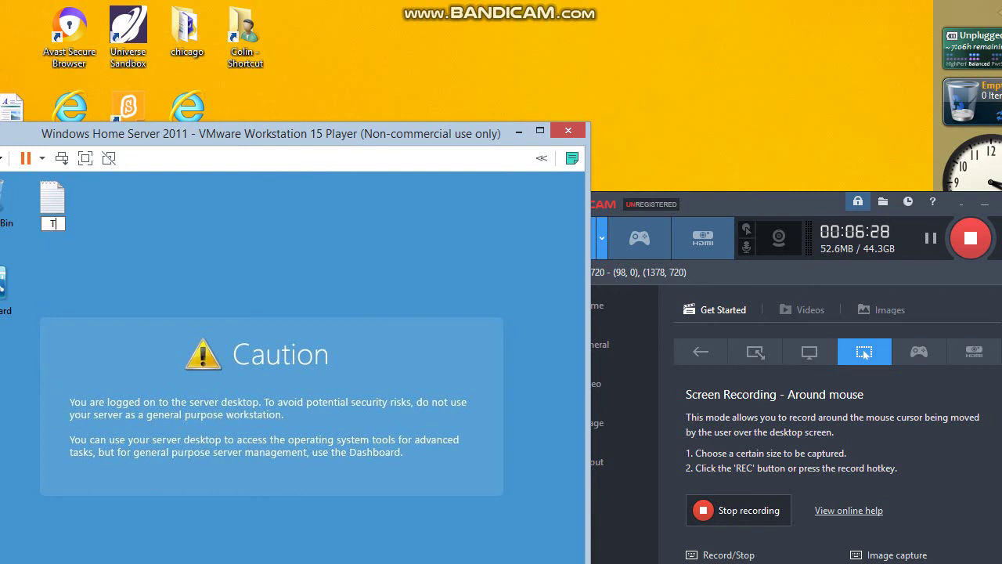
{"action": "type", "text": "ext"}
{"action": "key", "text": "Return"}
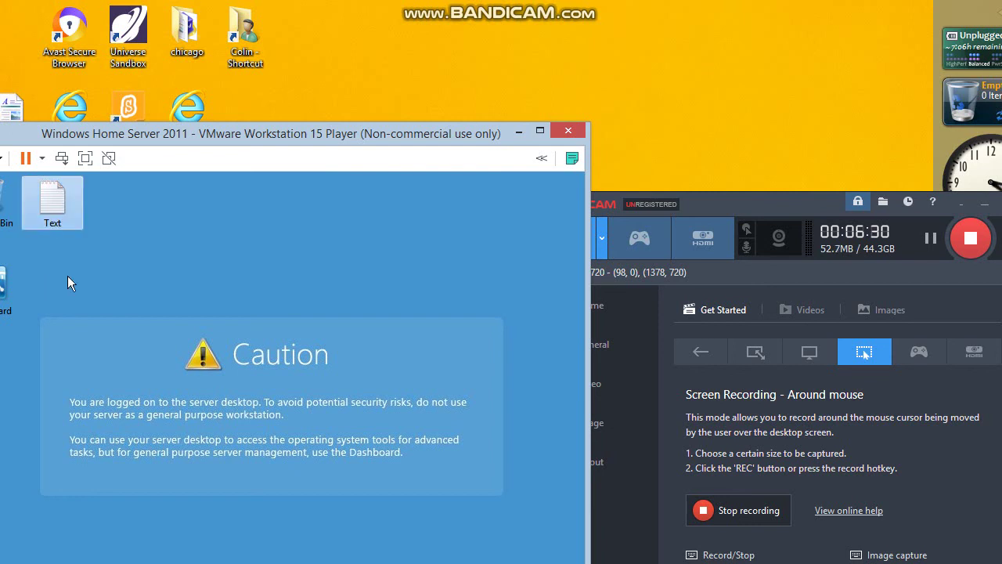
{"action": "double_click", "coordinate": [60, 208]}
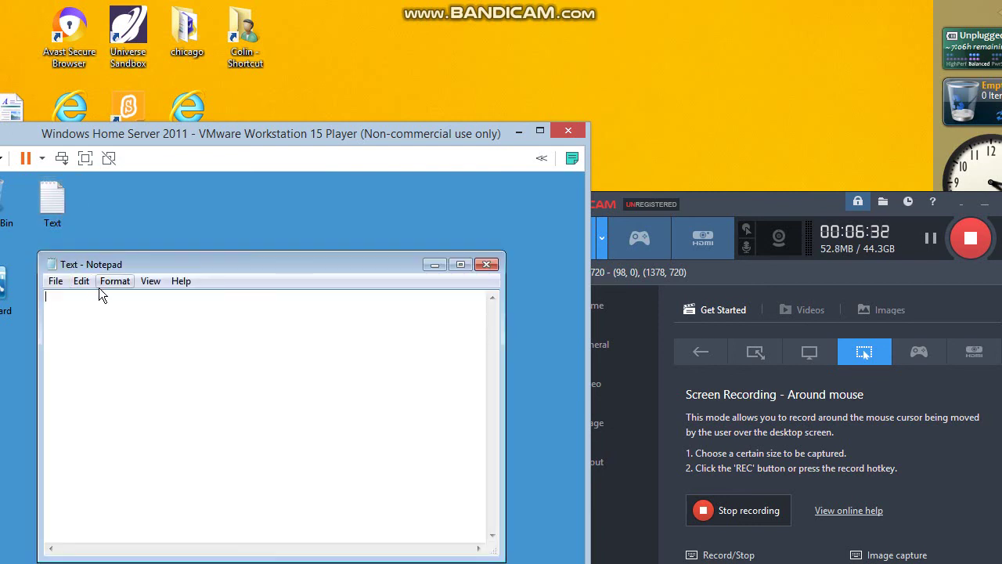
Write 'Now The Installation Finished Have a good time using Windows Home Server 2011', then close Notepad, saving the changes.
{"action": "type", "text": "Now The Installation "}
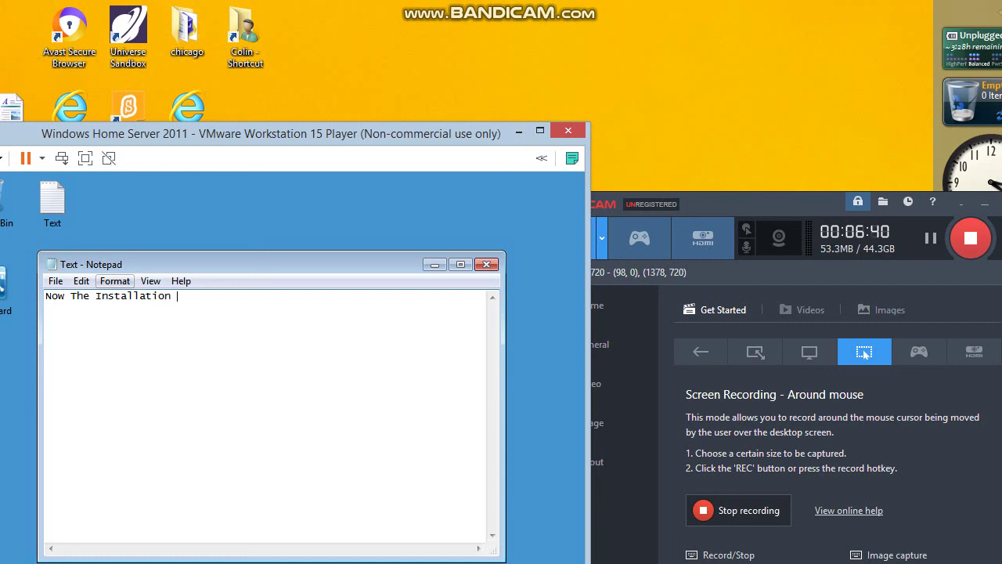
{"action": "type", "text": "Finished "}
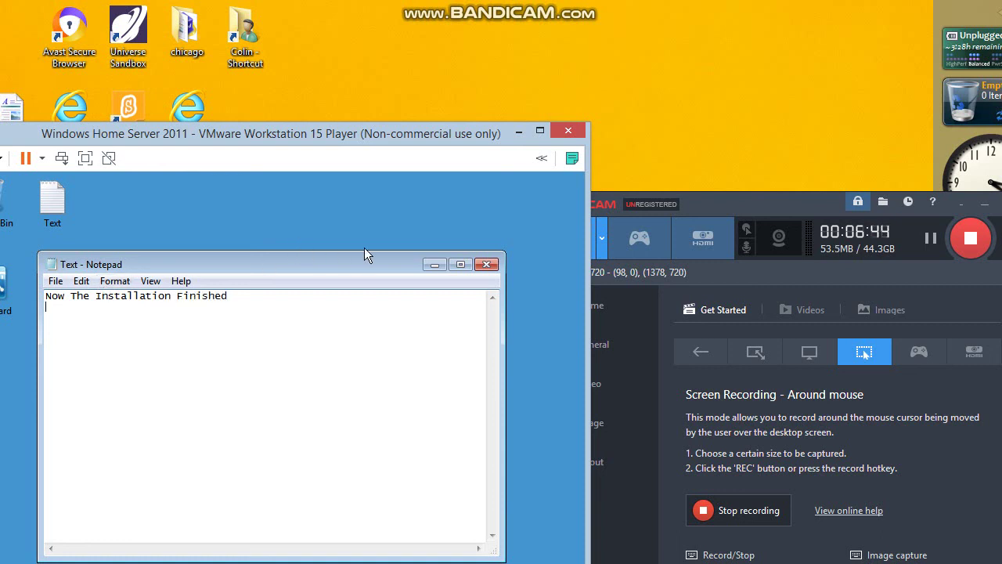
{"action": "type", "text": "Have Goo"}
{"action": "key", "text": "BackSpace"}
{"action": "key", "text": "BackSpace"}
{"action": "type", "text": "a good time usi"}
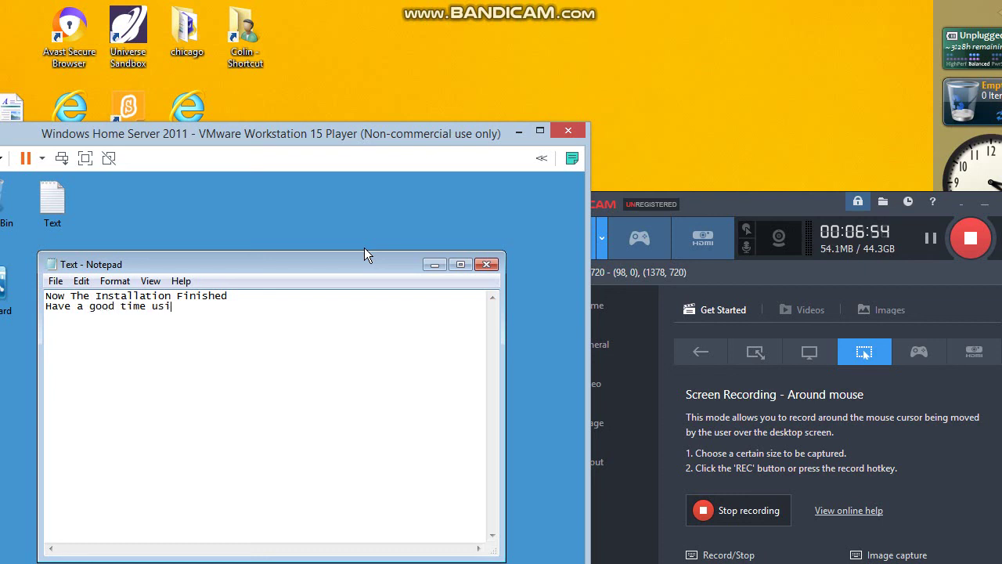
{"action": "type", "text": "ng WINDOW"}
{"action": "key", "text": "BackSpace"}
{"action": "key", "text": "BackSpace"}
{"action": "key", "text": "BackSpace"}
{"action": "key", "text": "BackSpace"}
{"action": "key", "text": "BackSpace"}
{"action": "key", "text": "BackSpace"}
{"action": "type", "text": "Windows Home "}
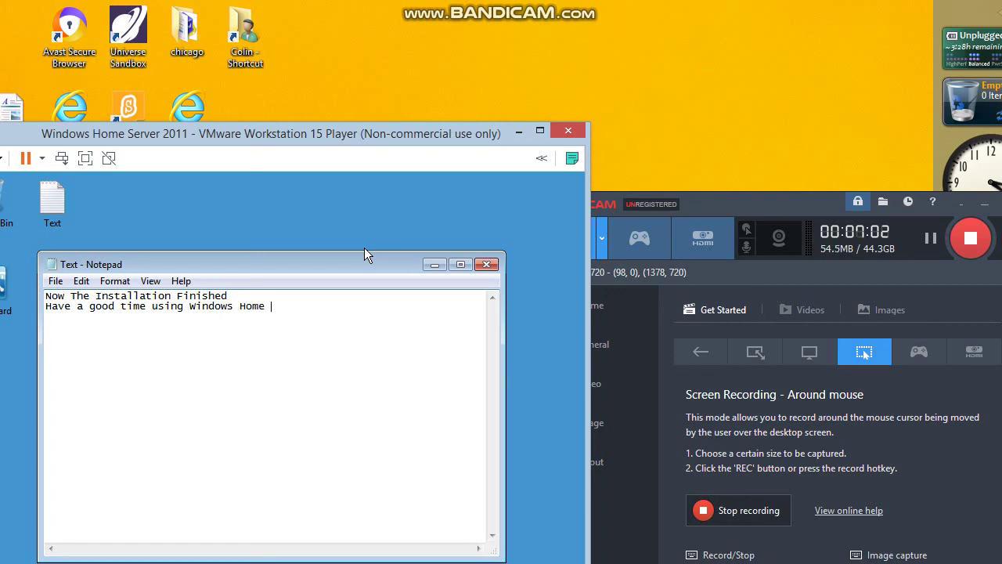
{"action": "type", "text": "Server 2011"}
{"action": "left_click", "coordinate": [486, 264]}
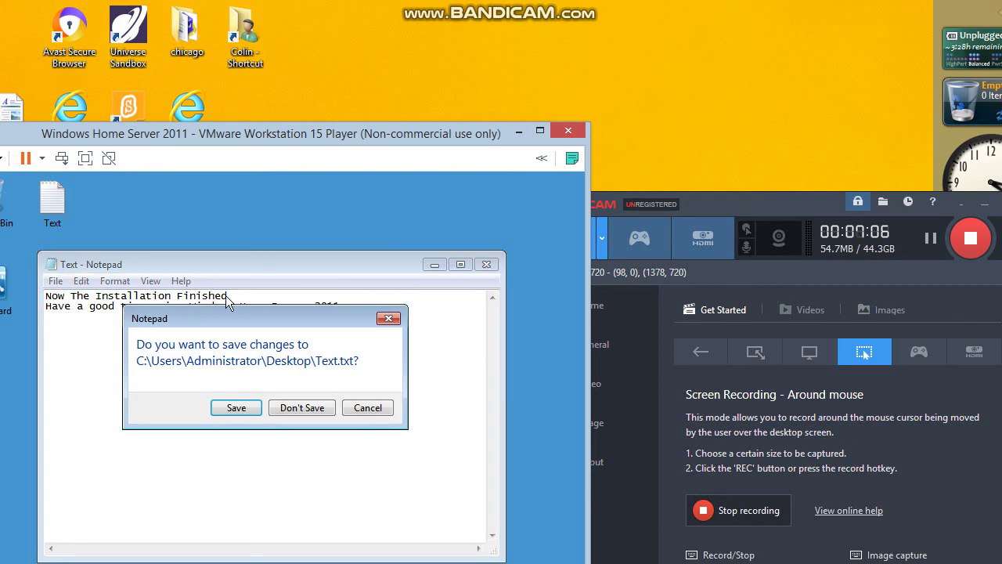
{"action": "left_click", "coordinate": [235, 410]}
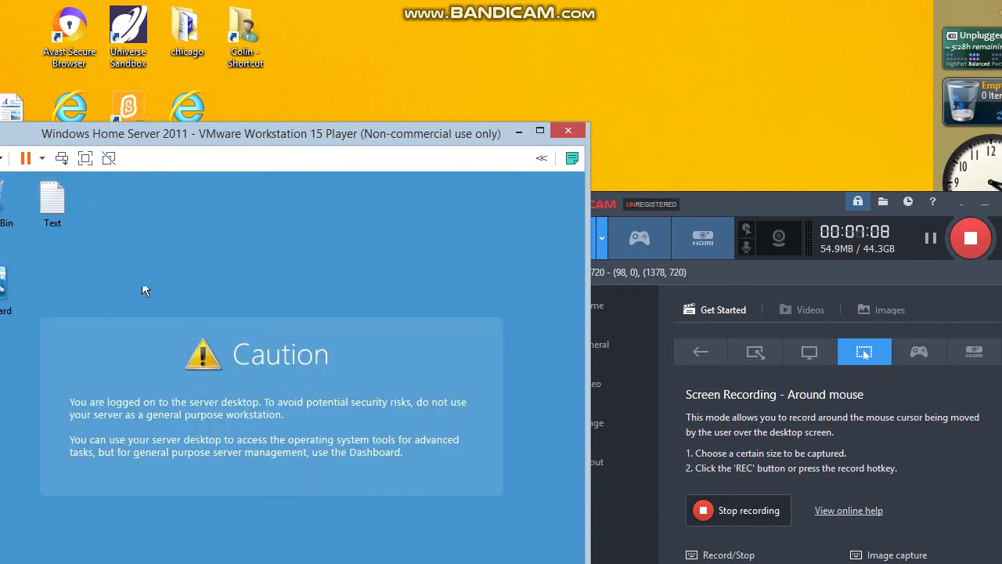